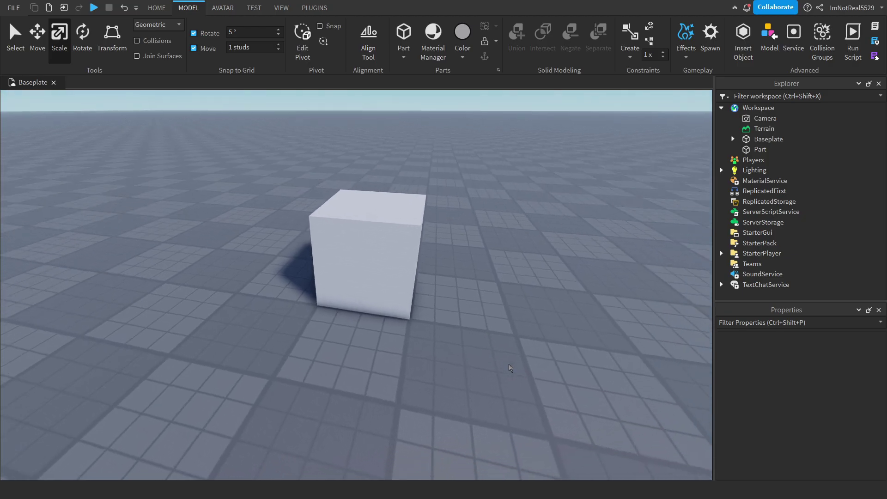
Duplicate the cube and scale the copy larger than the original.
{"action": "key", "text": "ctrl+d"}
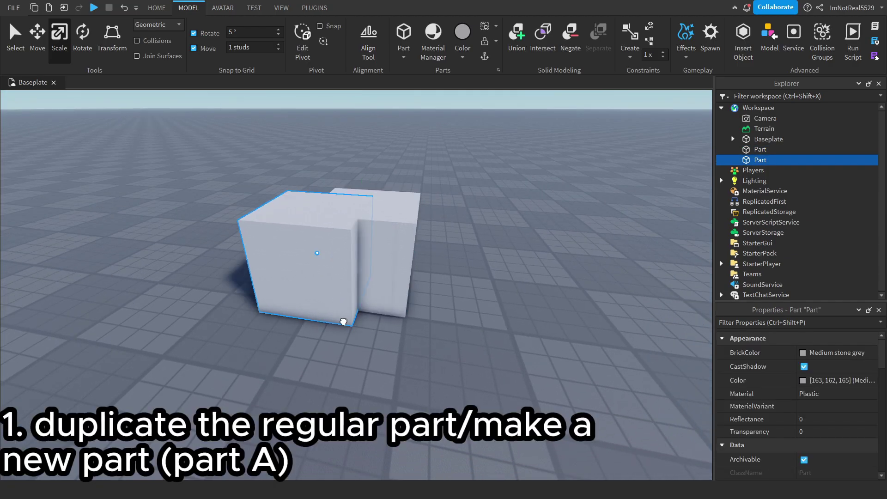
{"action": "key", "text": "f"}
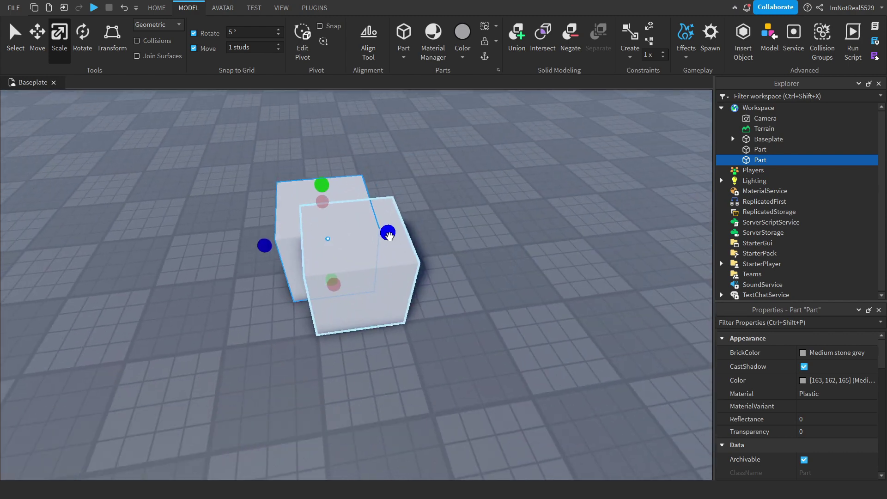
{"action": "left_click_drag", "start_coordinate": [389, 236], "coordinate": [426, 231]}
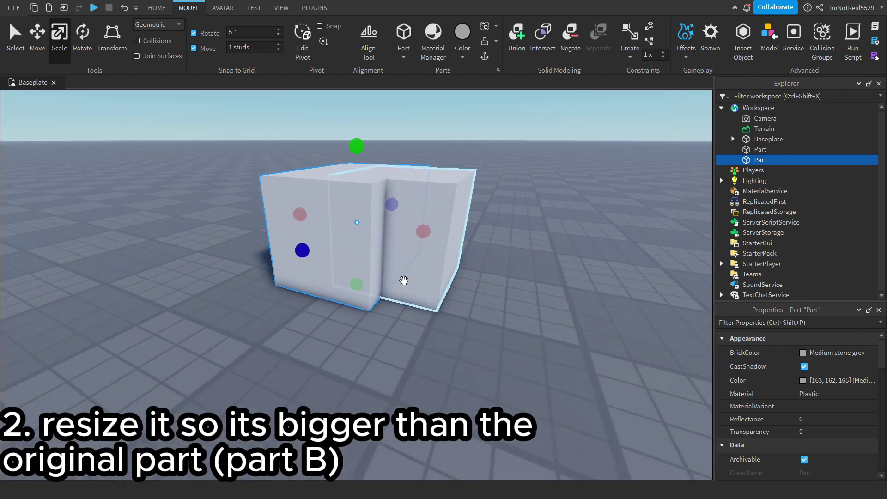
{"action": "right_click_drag", "start_coordinate": [326, 297], "coordinate": [328, 313]}
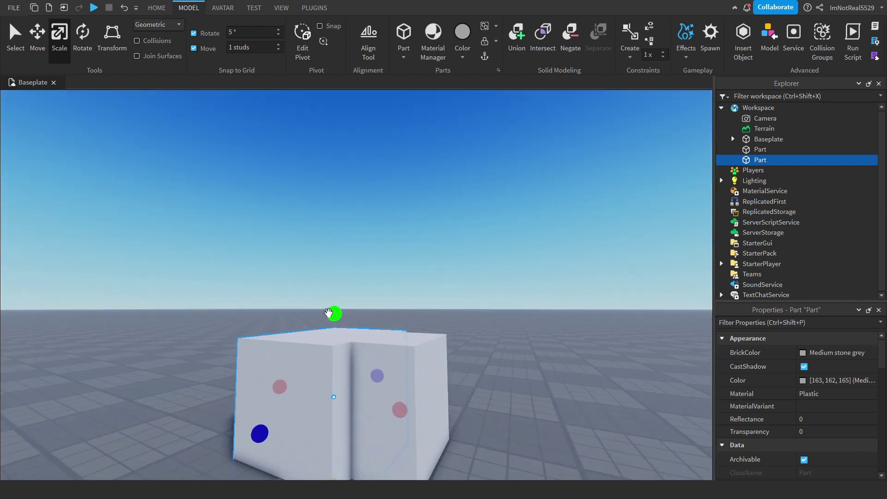
{"action": "scroll", "coordinate": [333, 307], "scroll_direction": "down", "scroll_amount": 3}
{"action": "left_click", "coordinate": [485, 293]}
{"action": "right_click_drag", "start_coordinate": [485, 293], "coordinate": [462, 336]}
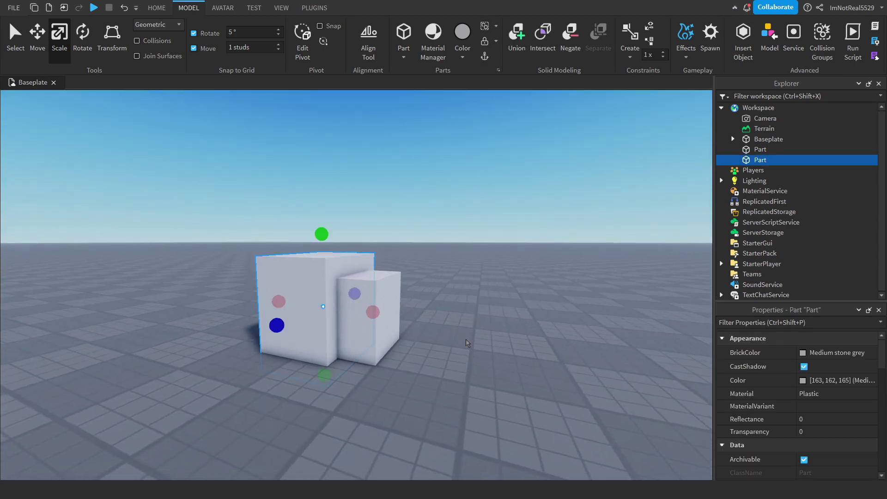
Tilt the enlarged copy and raise it above the cube's top, then sink a duplicate into the ground.
{"action": "left_click", "coordinate": [86, 51]}
{"action": "left_click_drag", "start_coordinate": [395, 245], "coordinate": [442, 302]}
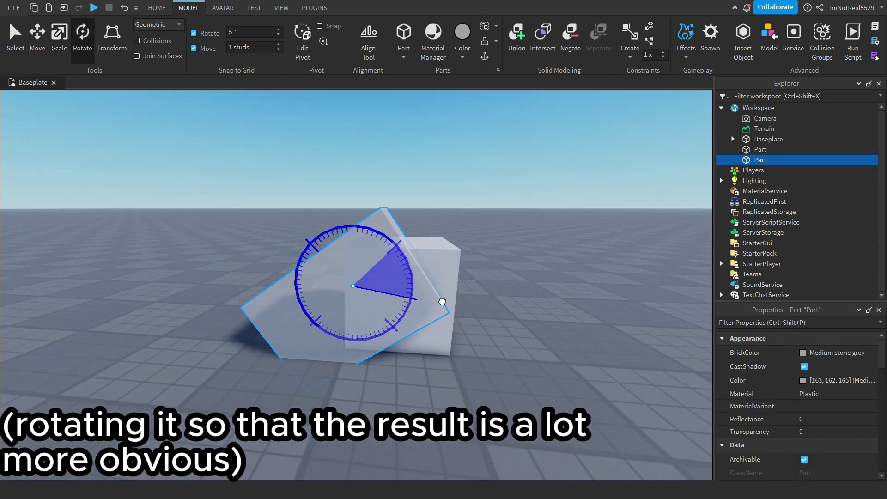
{"action": "key", "text": "ctrl+2"}
{"action": "left_click_drag", "start_coordinate": [371, 245], "coordinate": [376, 202]}
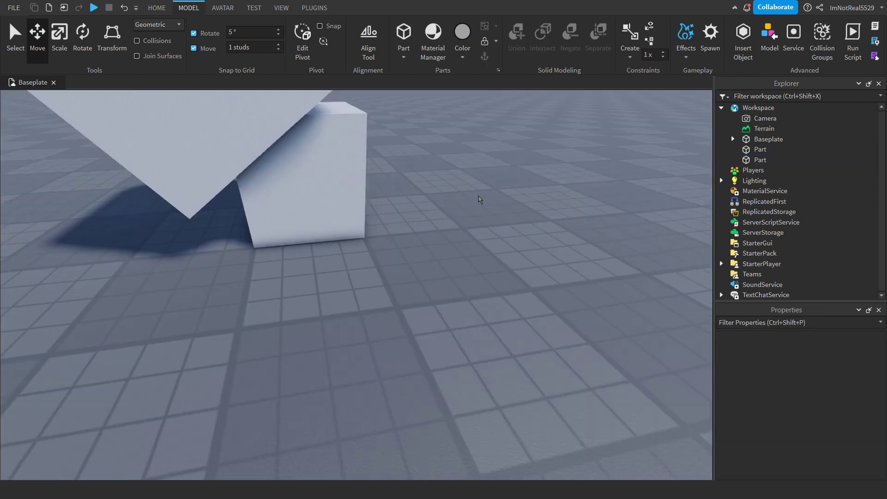
{"action": "key", "text": "ctrl+d"}
{"action": "left_click_drag", "start_coordinate": [386, 247], "coordinate": [461, 333]}
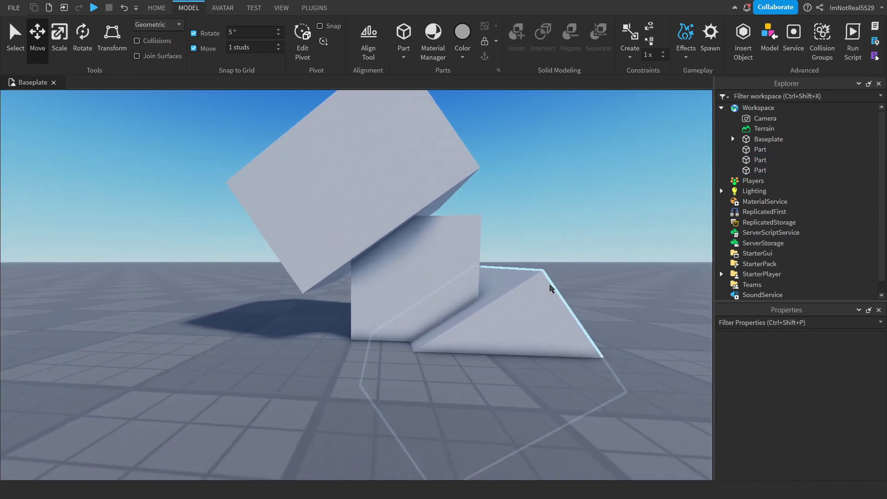
Negate both tilted copies, then select one negative part together with the cube.
{"action": "left_click", "coordinate": [332, 137]}
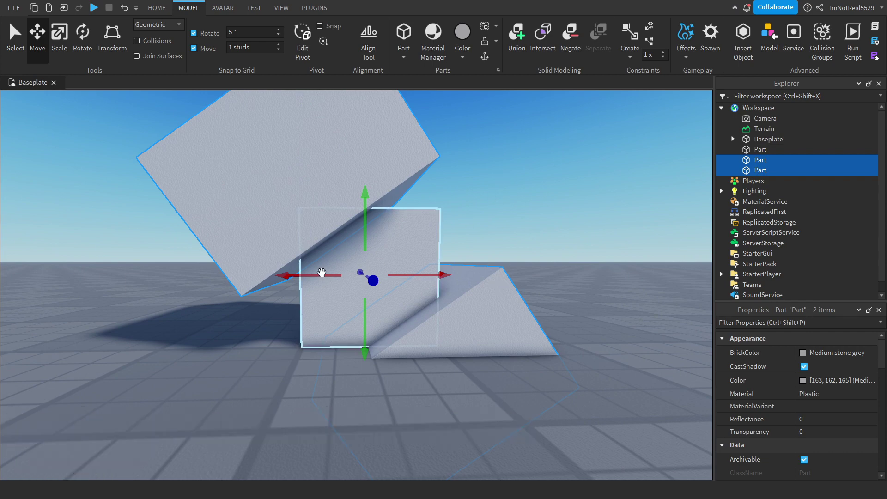
{"action": "left_click", "coordinate": [570, 37]}
{"action": "key", "text": "f"}
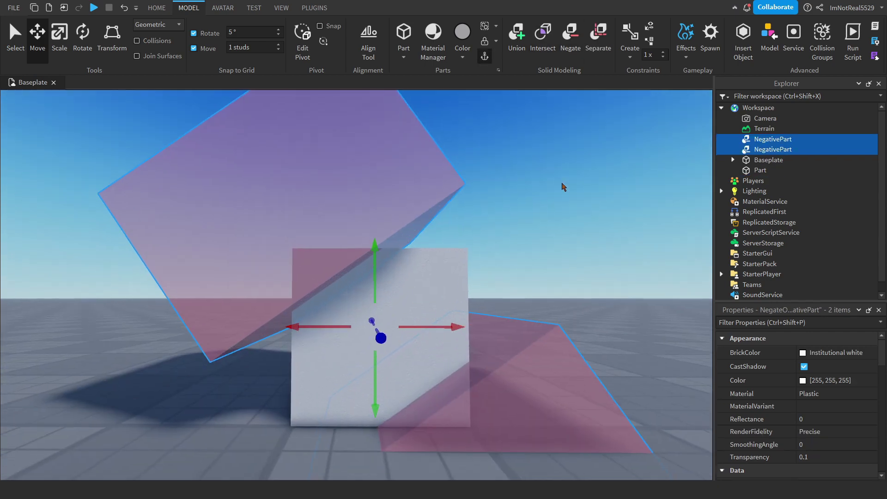
{"action": "left_click", "coordinate": [370, 168]}
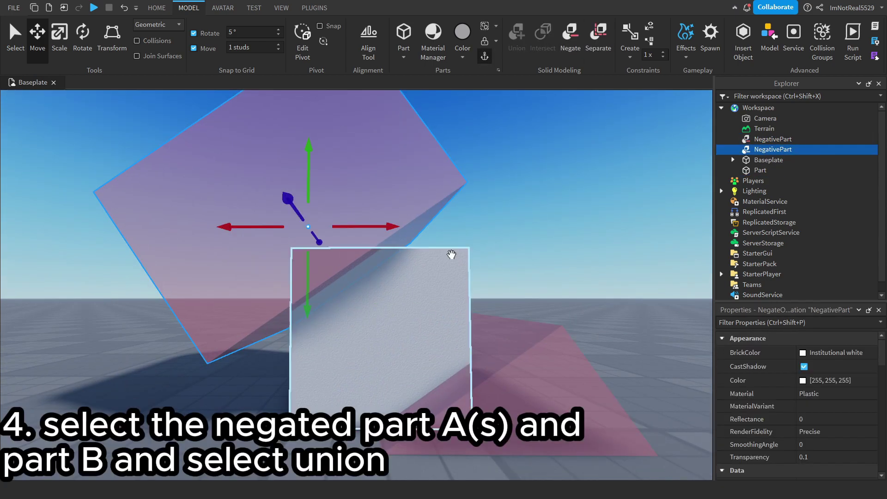
{"action": "left_click", "coordinate": [439, 268], "text": "ctrl"}
{"action": "right_click_drag", "start_coordinate": [511, 288], "coordinate": [511, 290]}
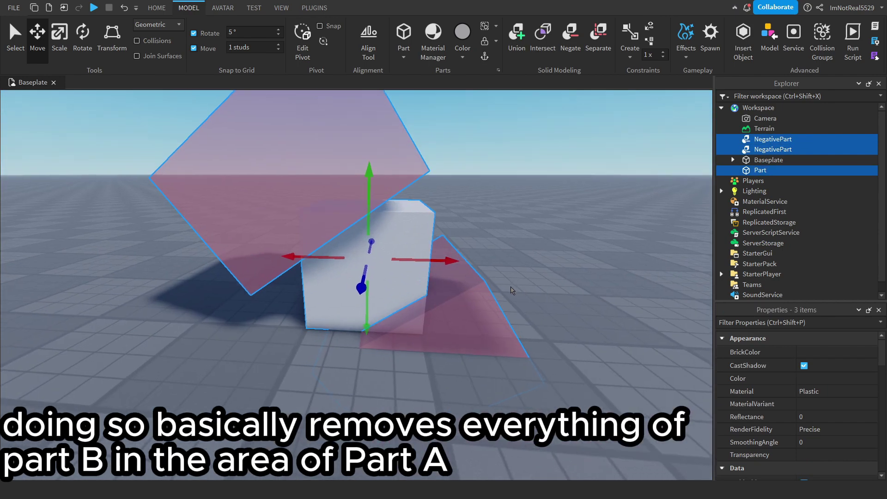
Union the cube with both negative parts using Ctrl+Shift+G, inspect the result, and undo an accidental shift.
{"action": "key", "text": "ctrl+shift+g"}
{"action": "right_click_drag", "start_coordinate": [325, 319], "coordinate": [325, 319]}
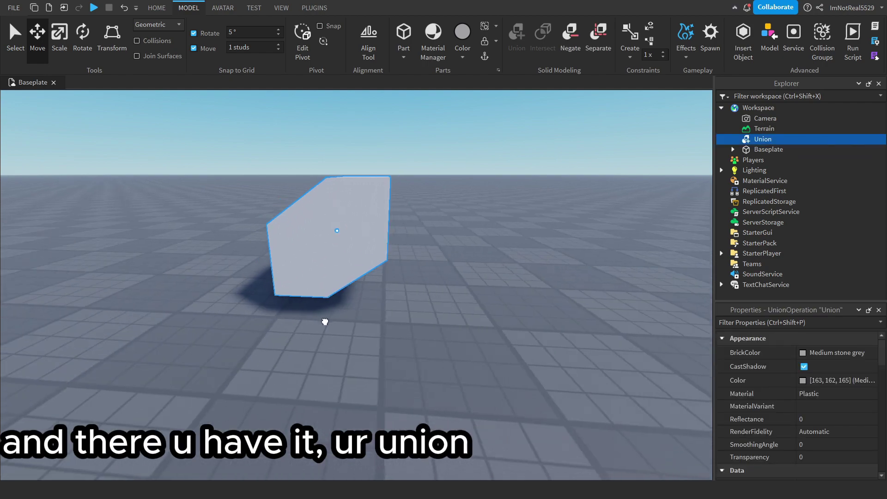
{"action": "scroll", "coordinate": [343, 327], "scroll_direction": "up", "scroll_amount": 5}
{"action": "scroll", "coordinate": [343, 327], "scroll_direction": "down", "scroll_amount": 5}
{"action": "right_click_drag", "start_coordinate": [380, 326], "coordinate": [573, 350]}
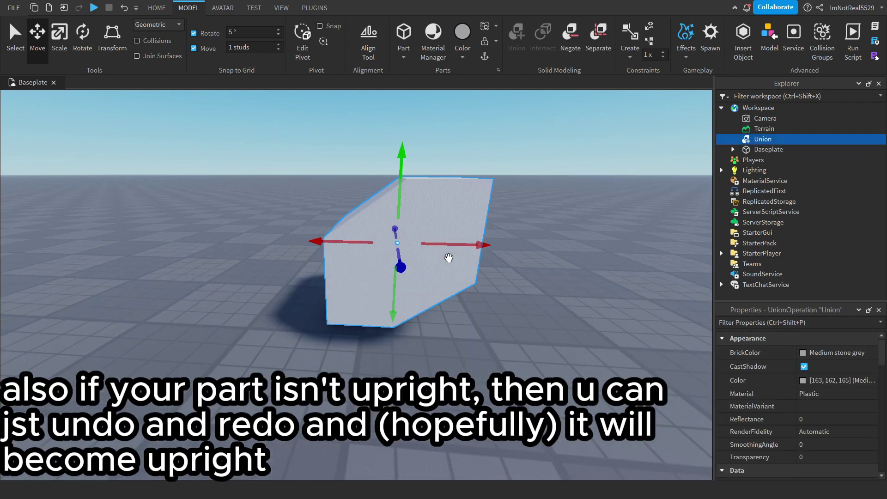
{"action": "left_click_drag", "start_coordinate": [449, 257], "coordinate": [398, 239]}
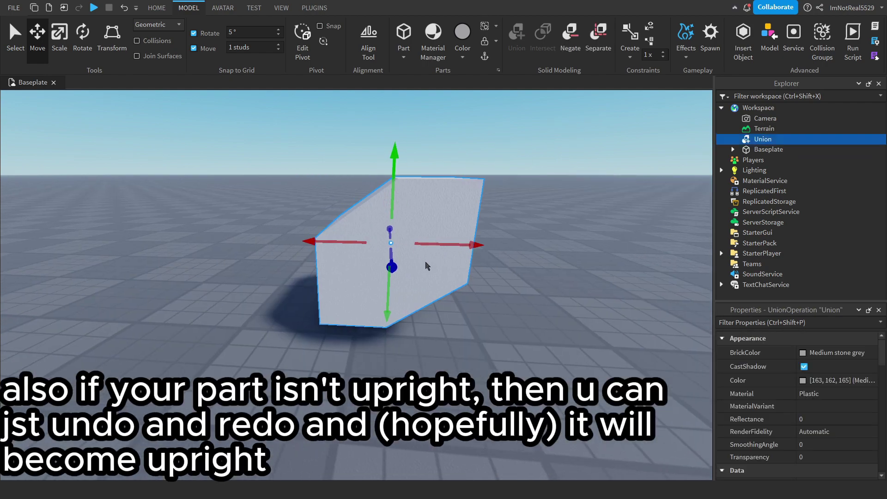
{"action": "key", "text": "ctrl+z"}
{"action": "right_click_drag", "start_coordinate": [489, 290], "coordinate": [505, 312]}
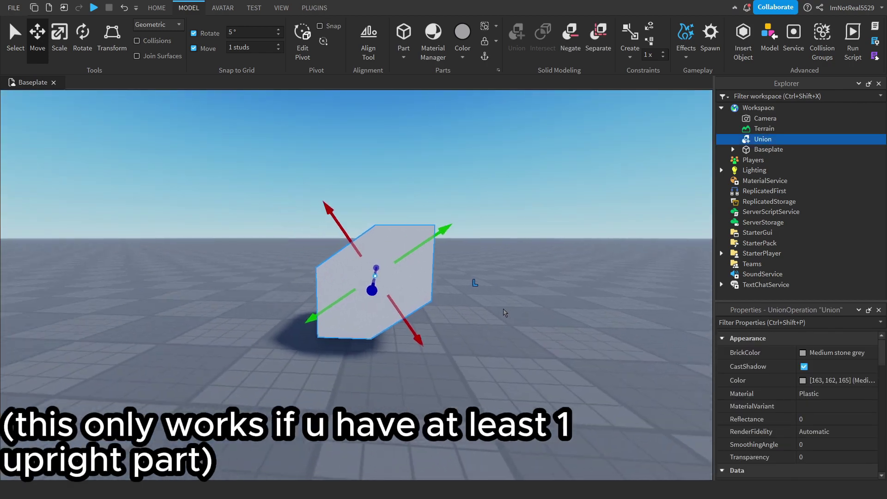